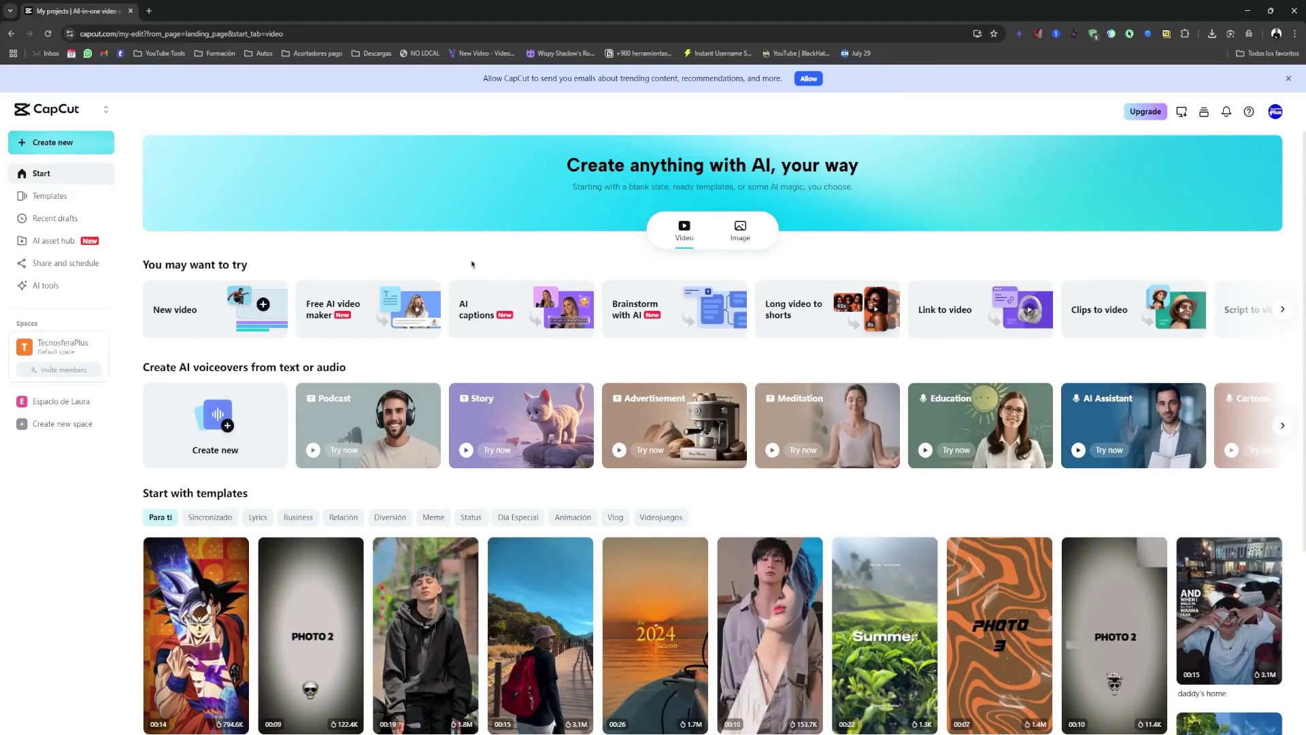
- Start a new blank video project in the 16:9 format
click(38, 141)
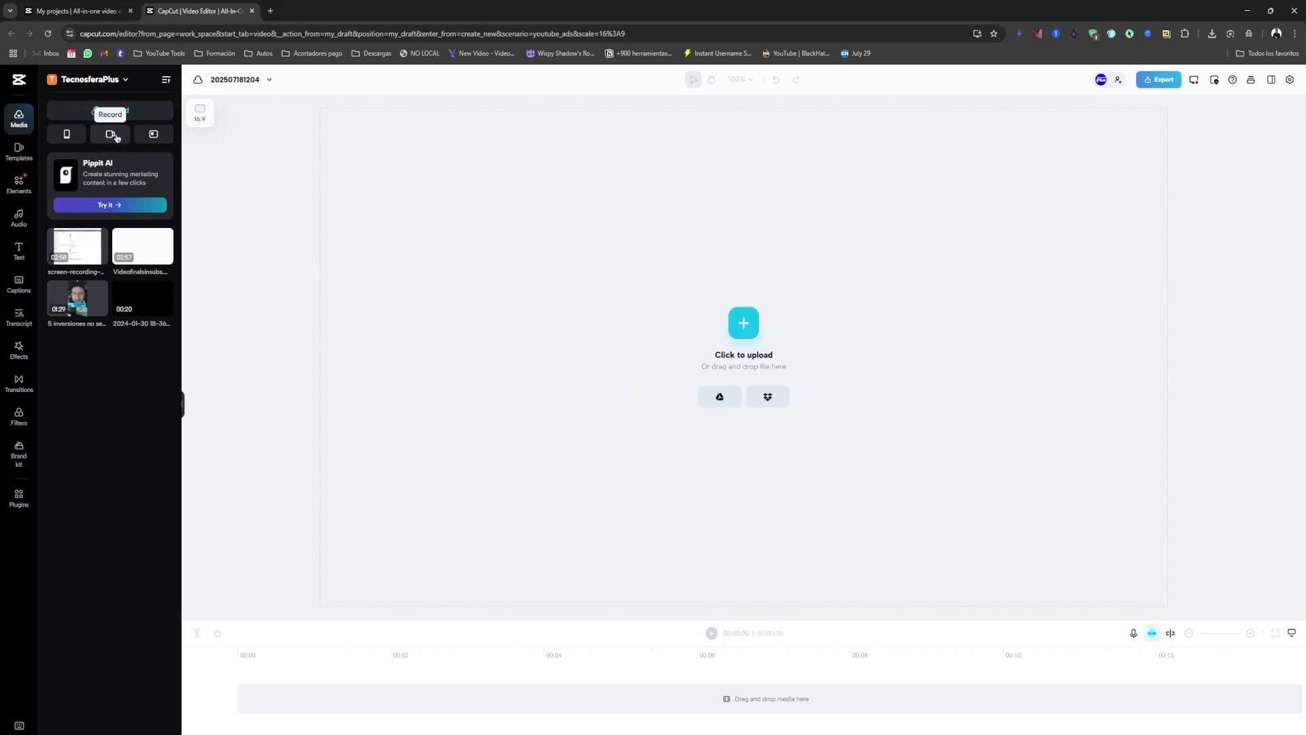
- Launch the Record entire screen option from the Media panel's recording choices
click(115, 136)
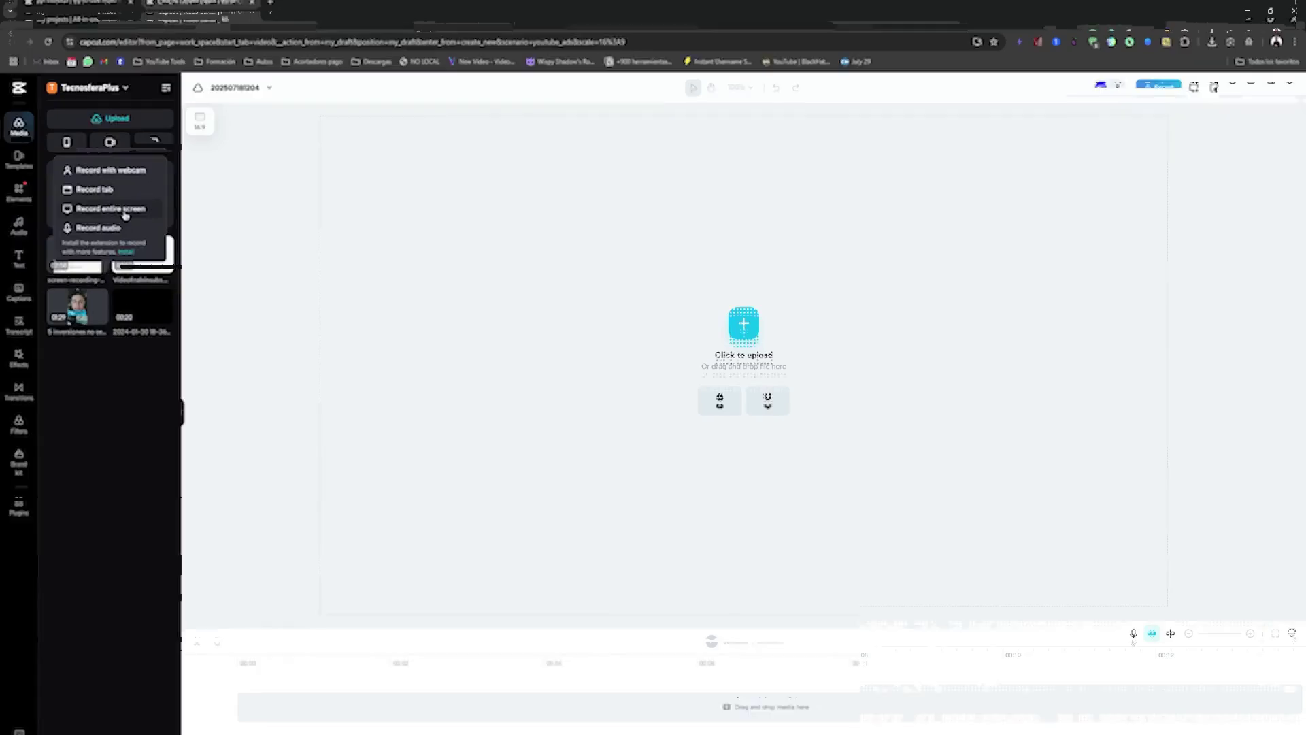
click(124, 212)
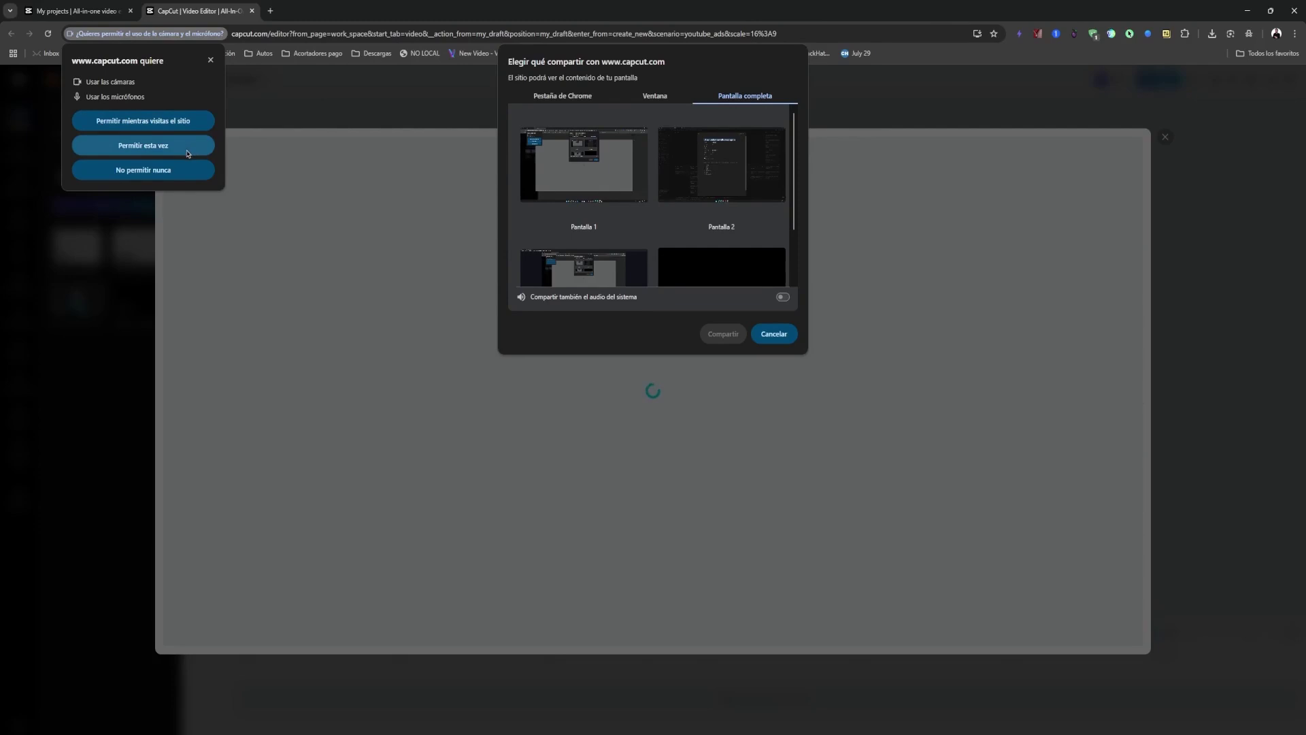
- Allow camera and microphone access this once and share the first screen for recording
click(163, 154)
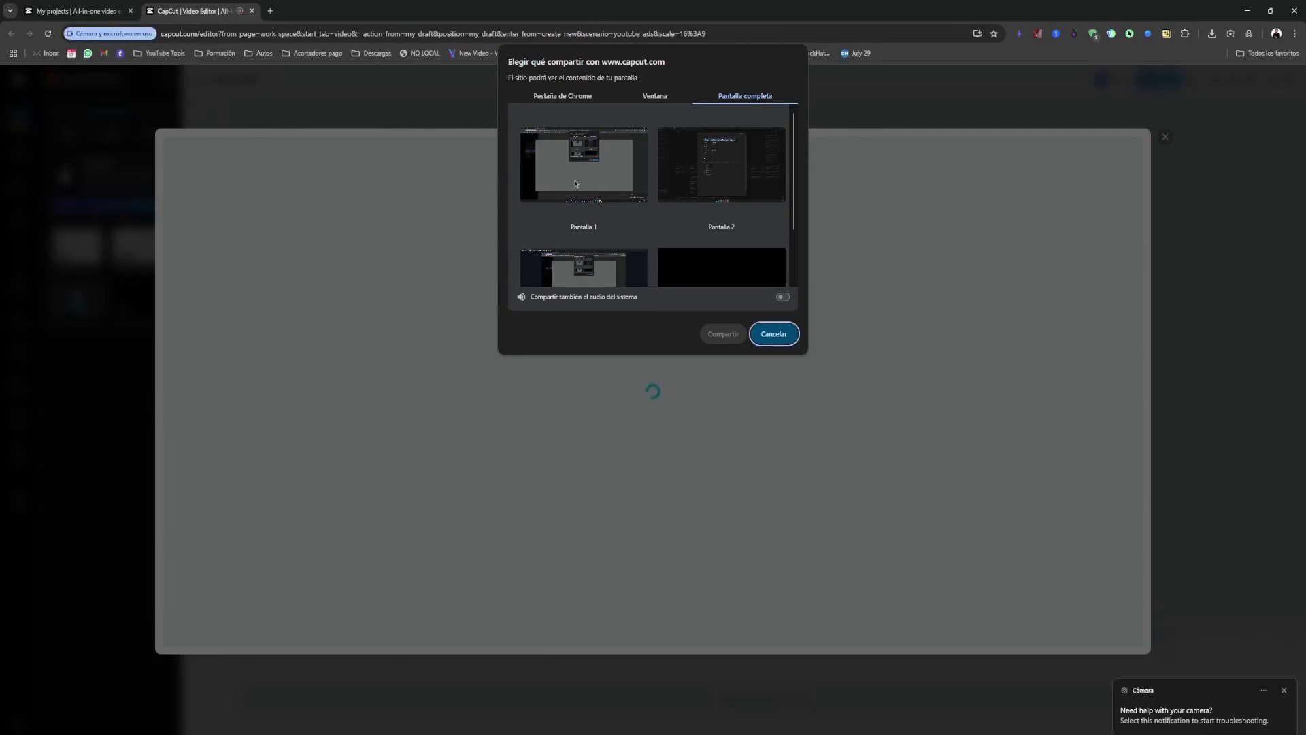
scroll(565, 176, down, 1)
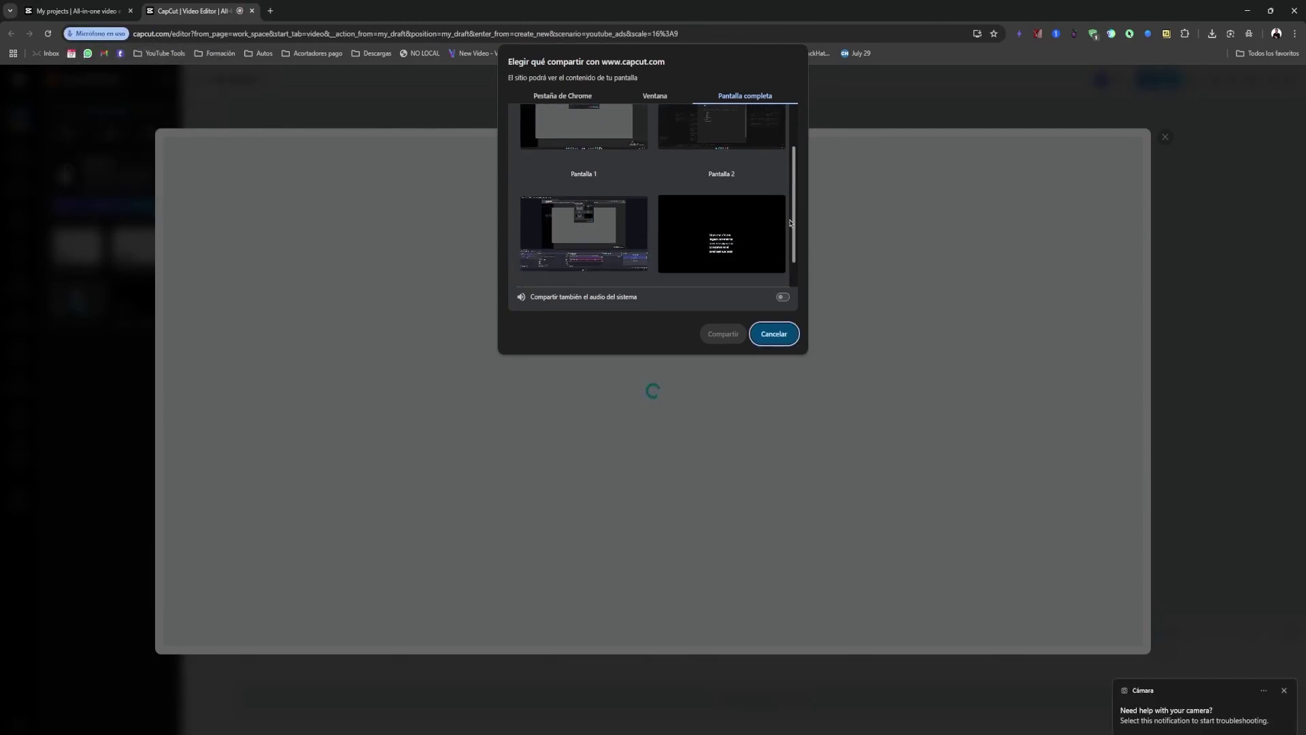
scroll(537, 176, up, 1)
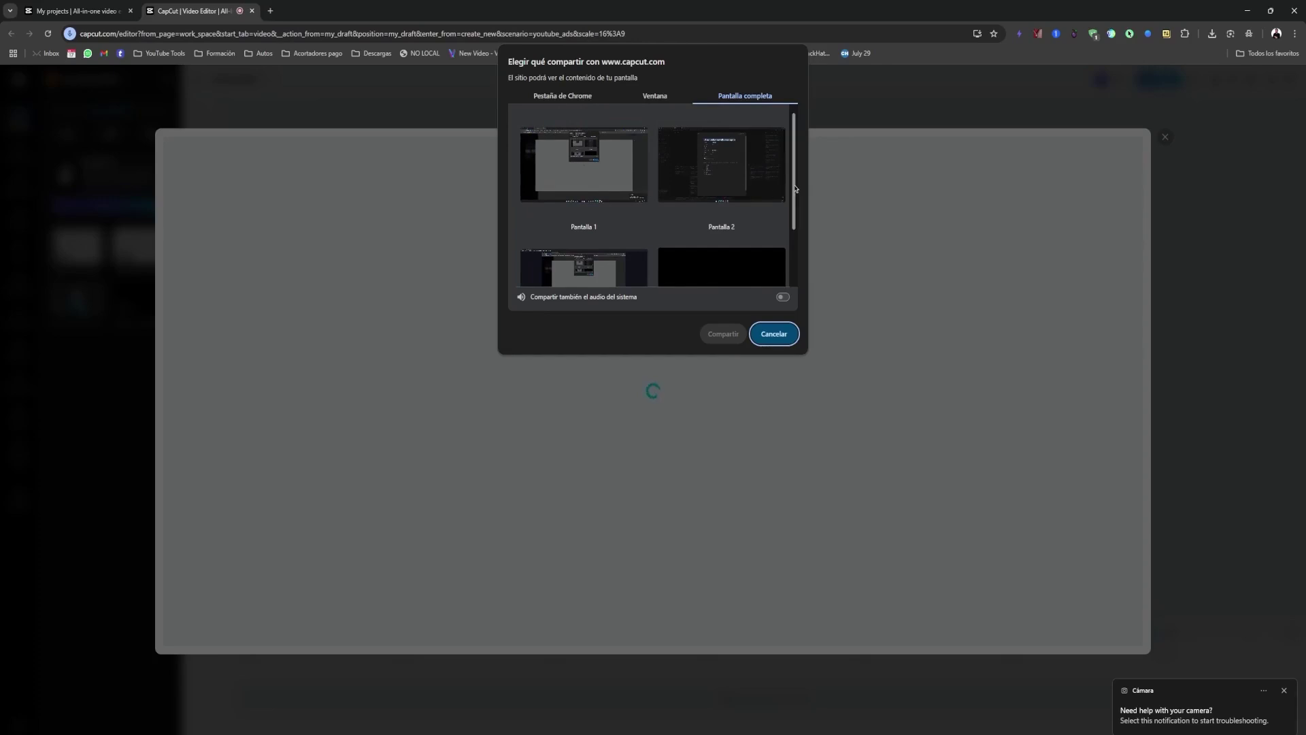
scroll(585, 194, down, 1)
scroll(591, 204, up, 1)
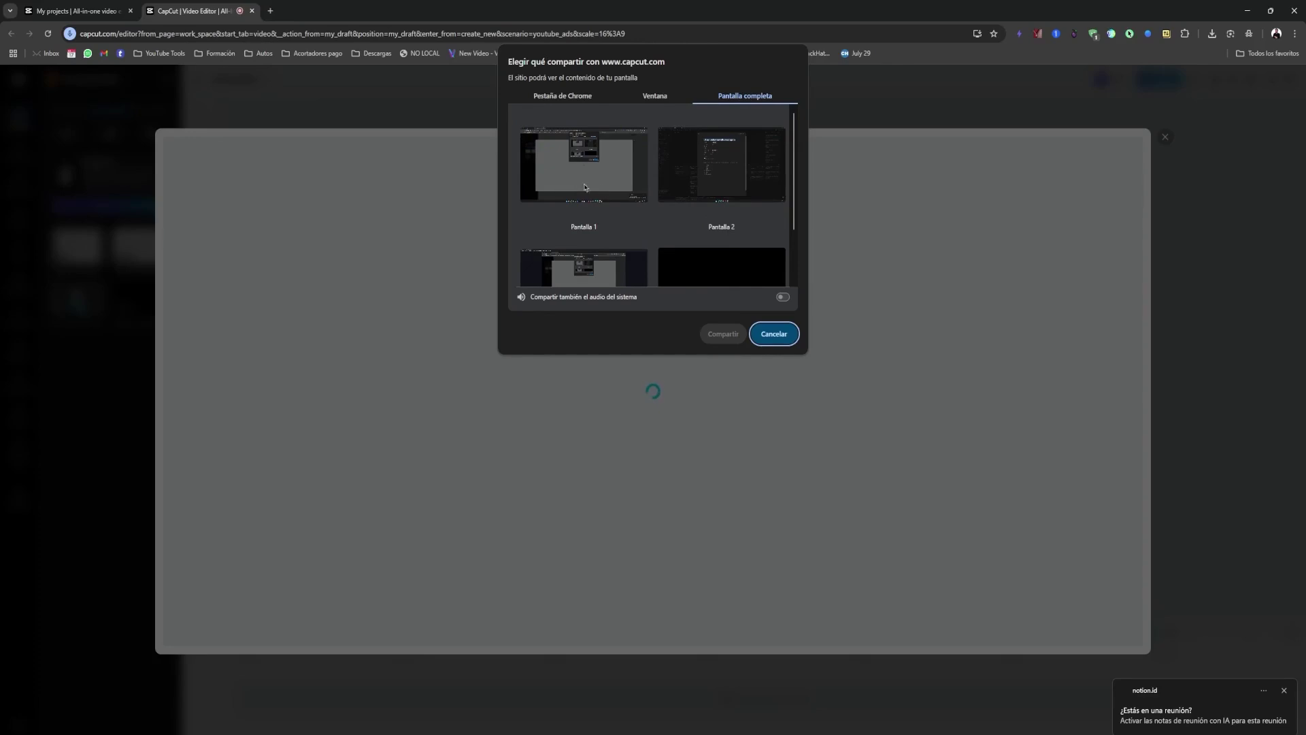
click(596, 179)
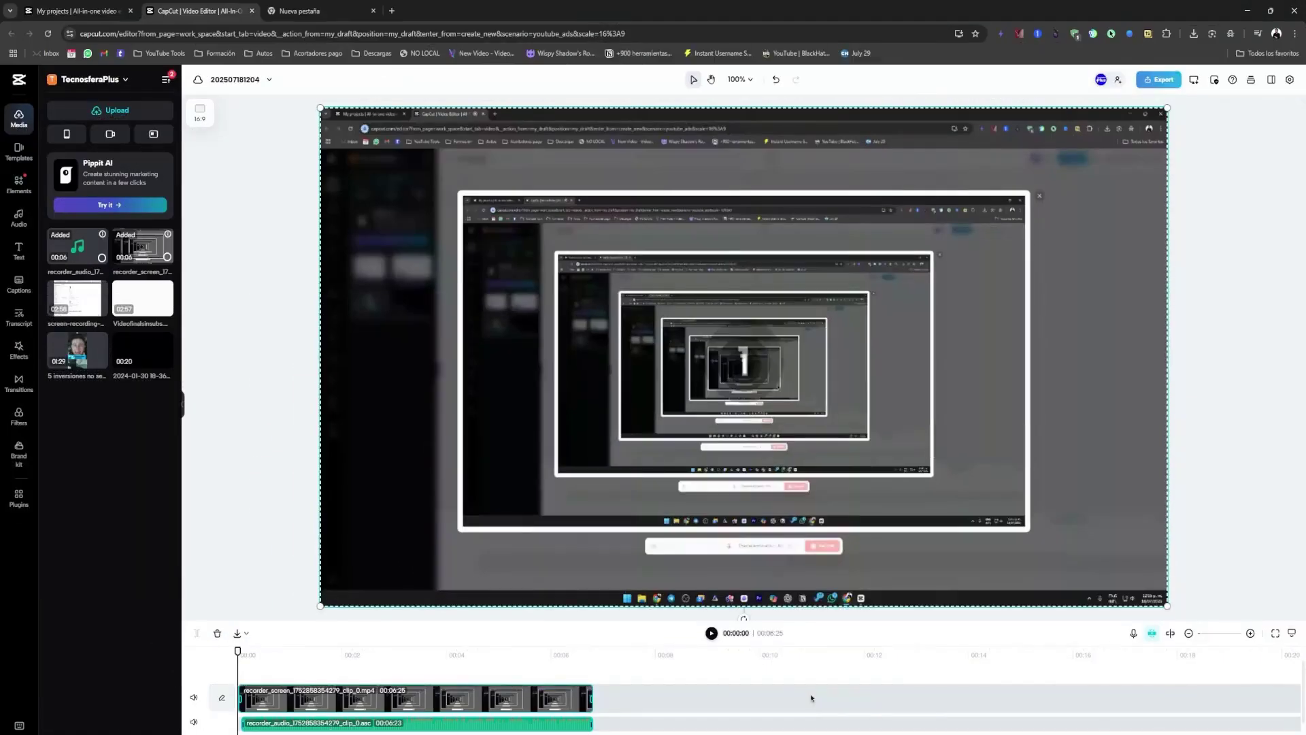
drag(270, 663, 478, 655)
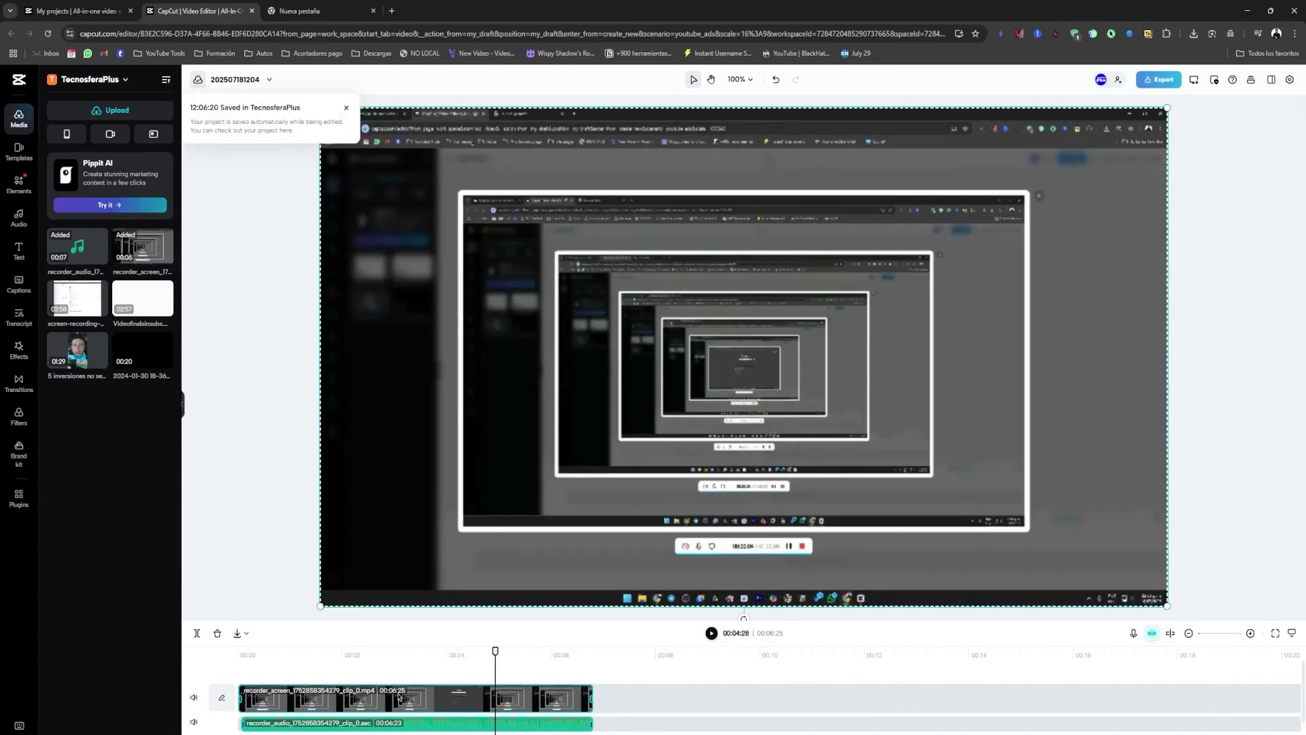
click(408, 700)
drag(239, 703, 438, 701)
click(363, 654)
drag(363, 651, 251, 653)
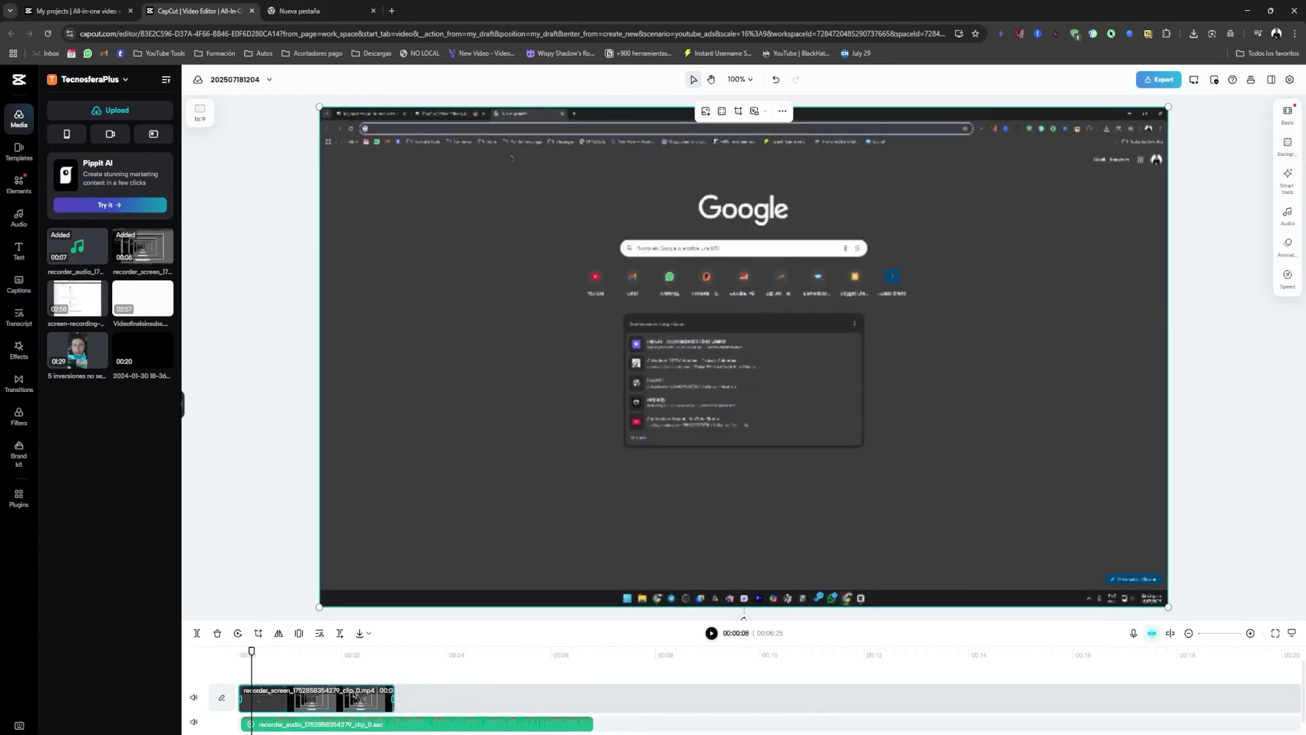
drag(390, 702, 299, 702)
click(571, 726)
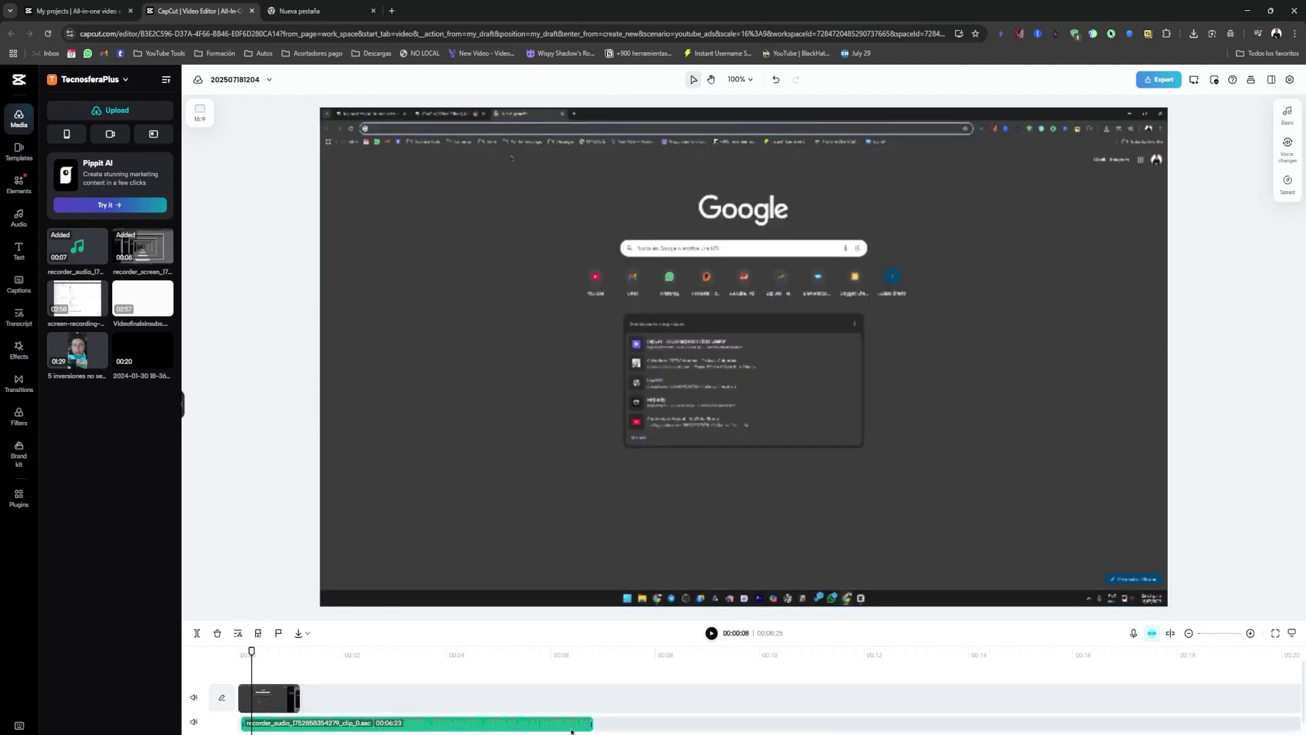
key(ctrl+z)
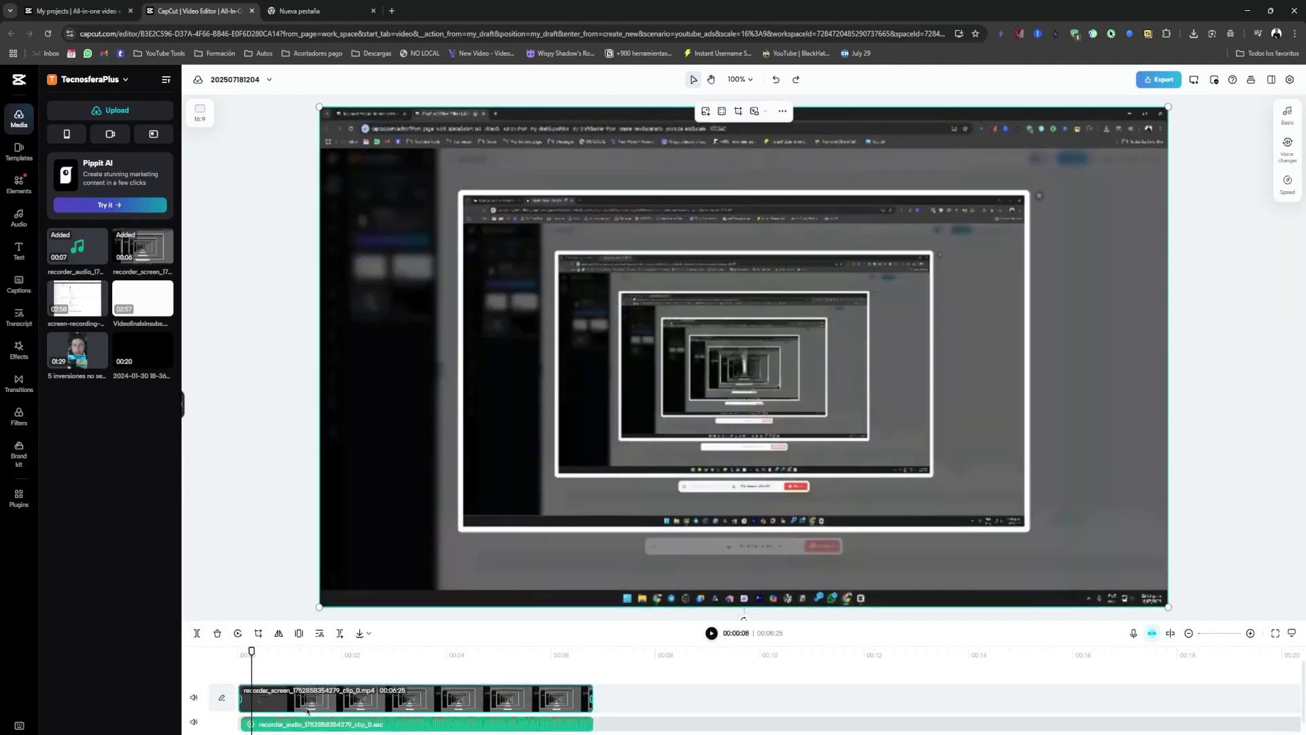
click(242, 709)
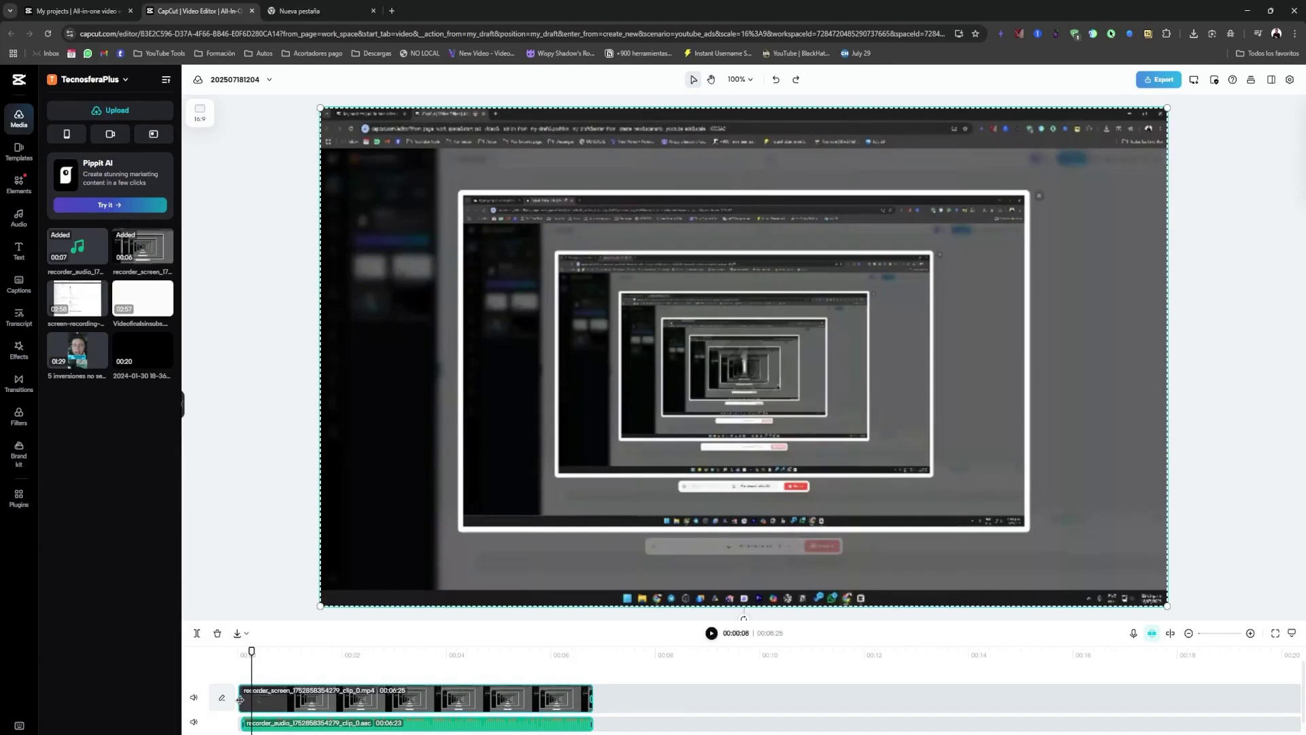
drag(240, 700, 276, 710)
key(ctrl+z)
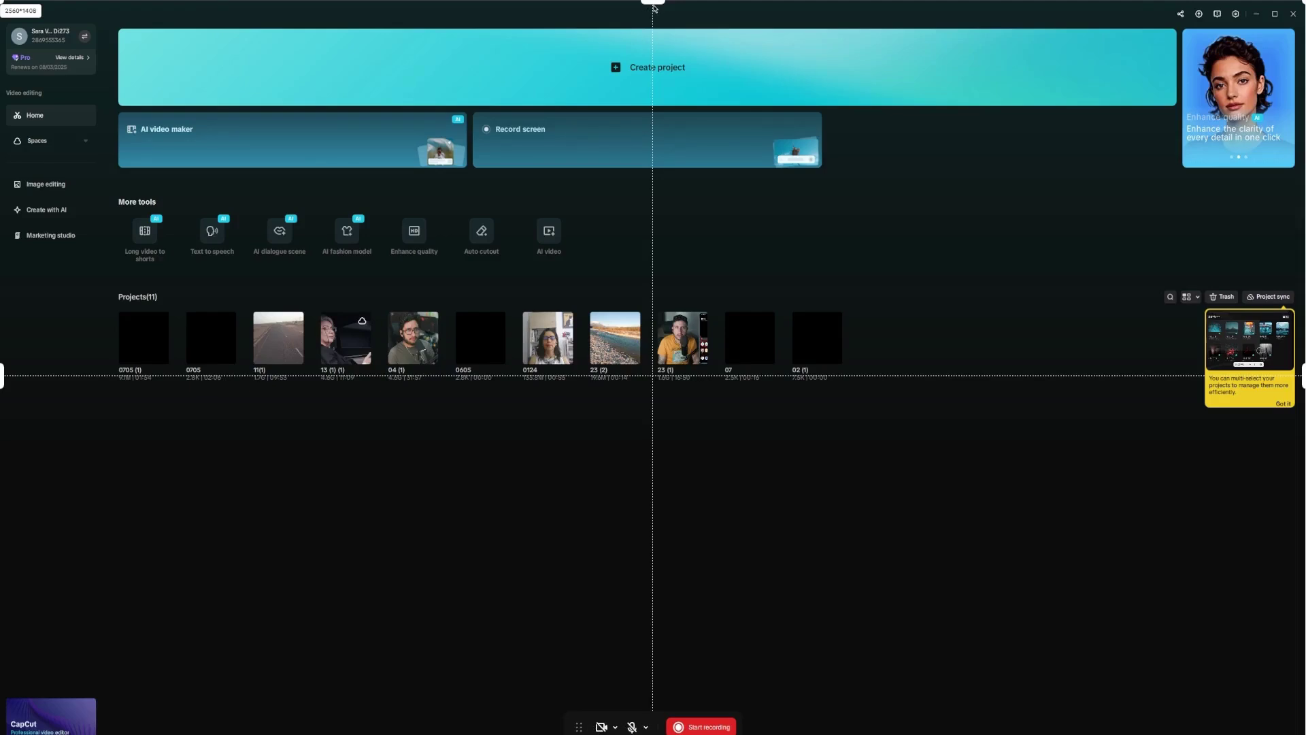
- Crop the capture region's bottom, top and left edges to frame the upper home page at 2334×676
drag(599, 718, 599, 390)
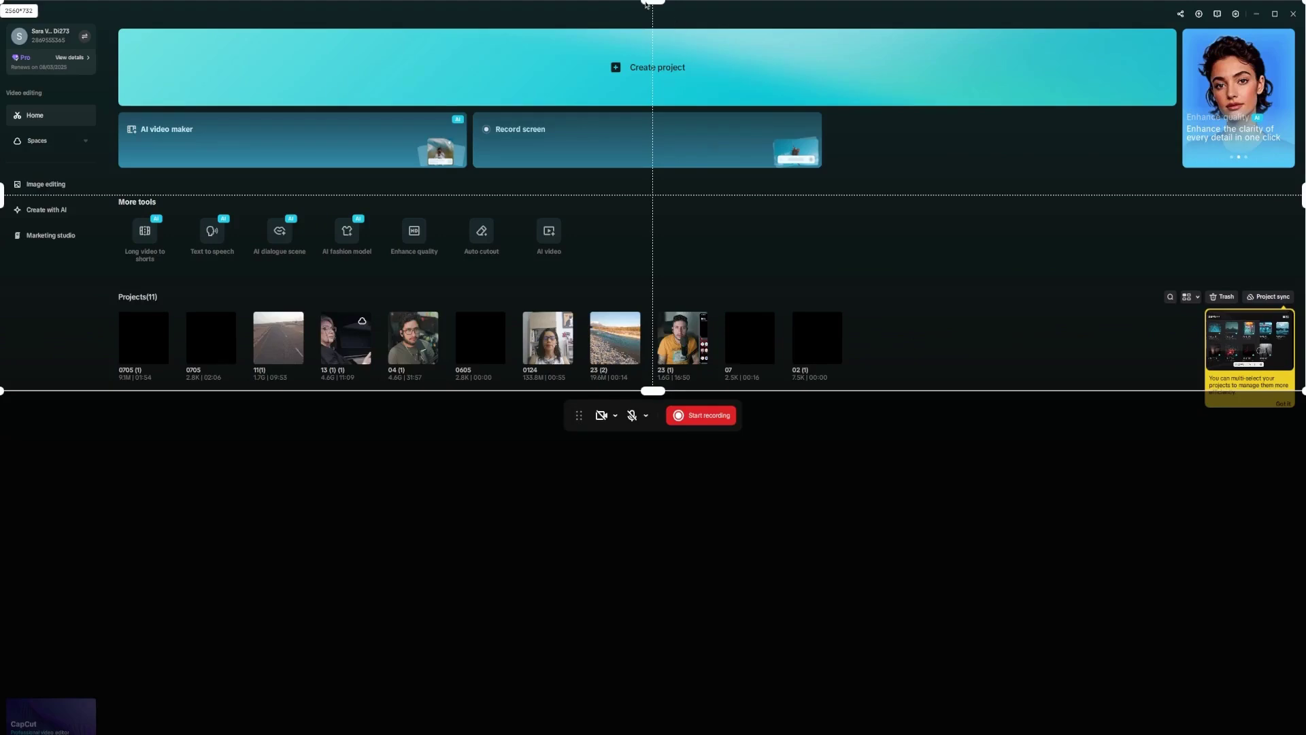
drag(649, 3, 638, 31)
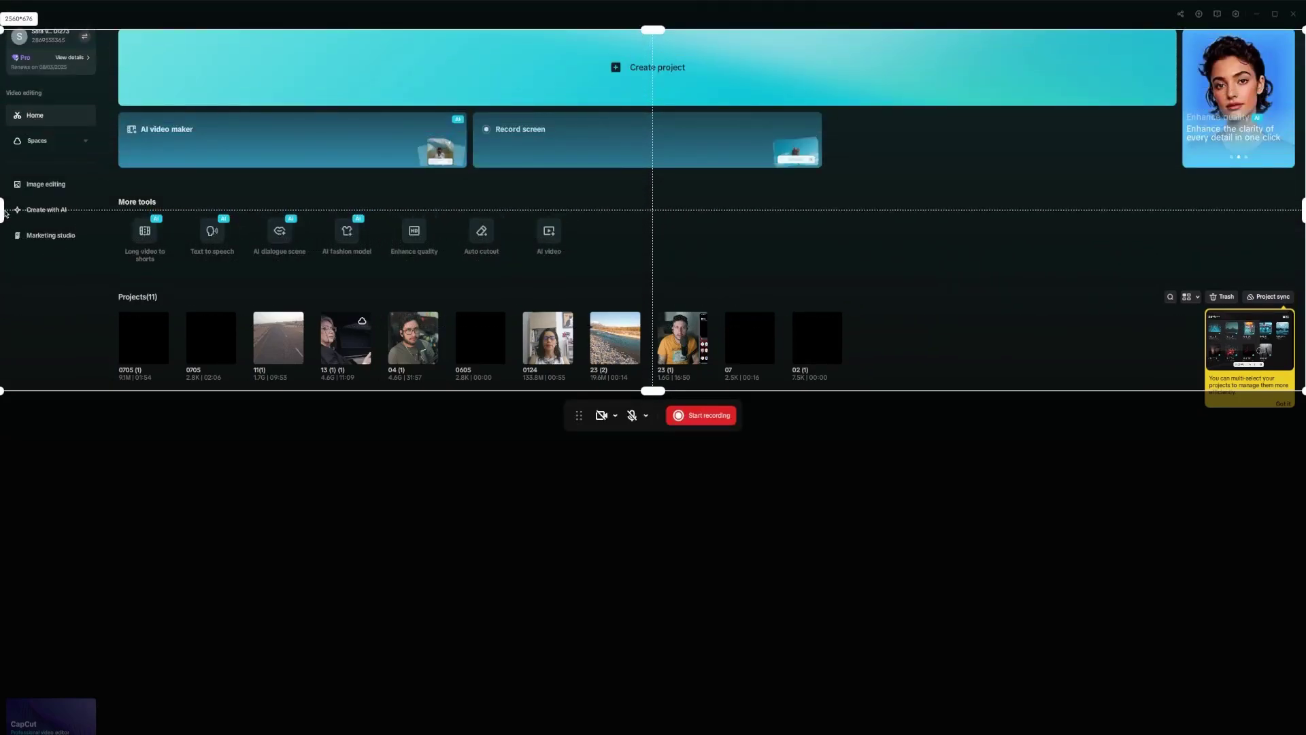
drag(5, 213, 115, 213)
drag(711, 391, 717, 280)
- Record the selected area for about ten seconds, then stop the capture
click(762, 308)
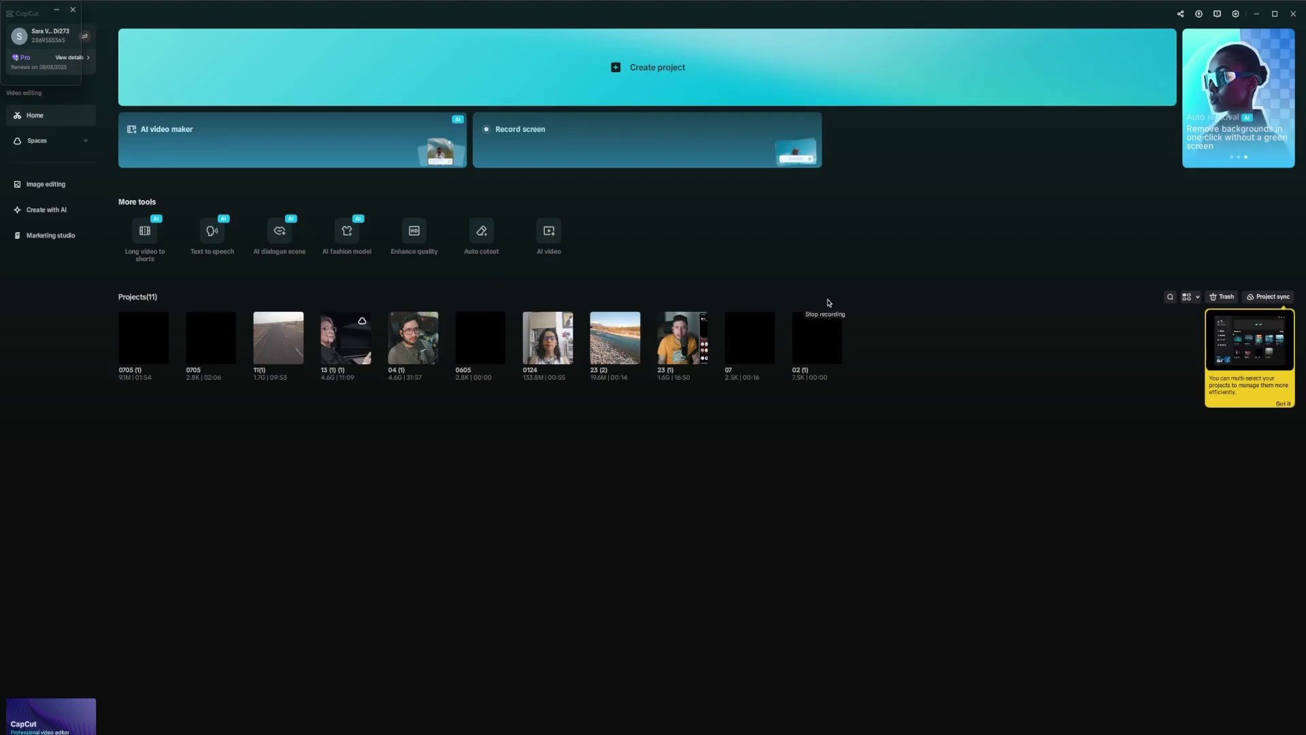
click(833, 322)
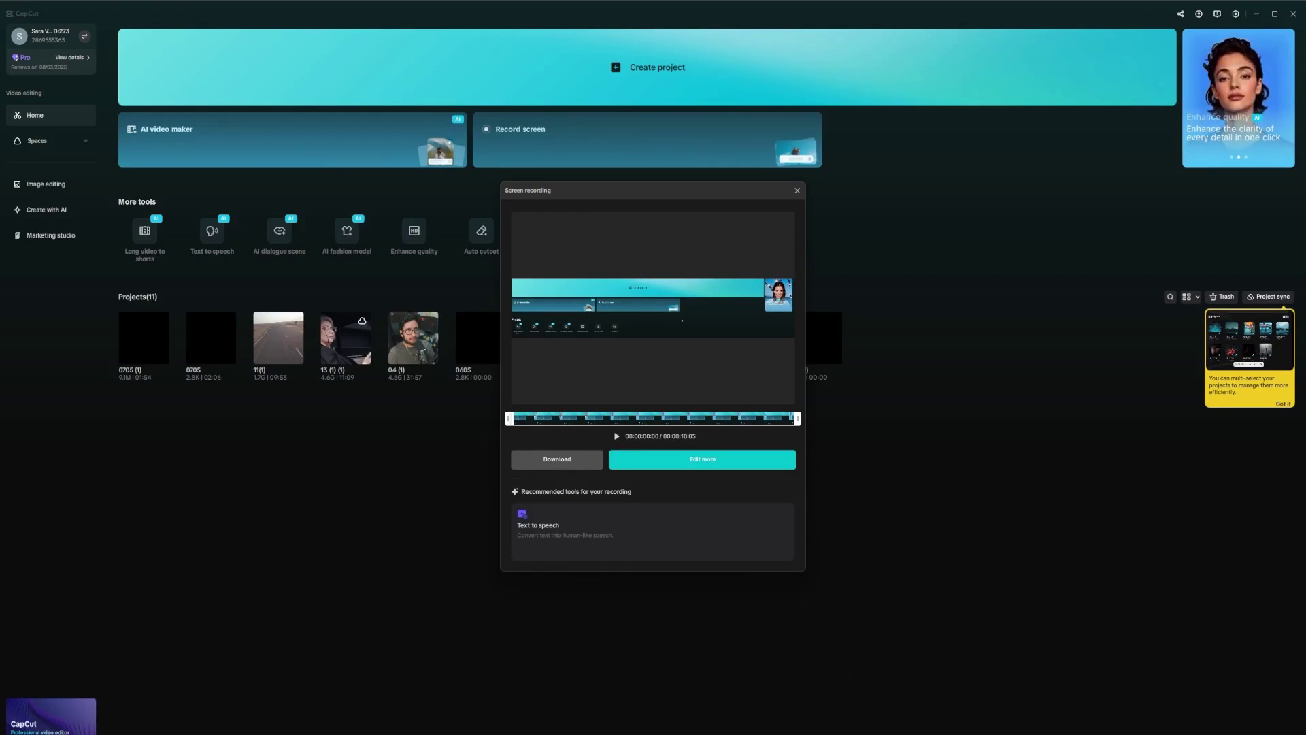
- Open the capture in the full editor, scrub to about seven seconds, and dismiss the shortcut-conflict notice
click(704, 469)
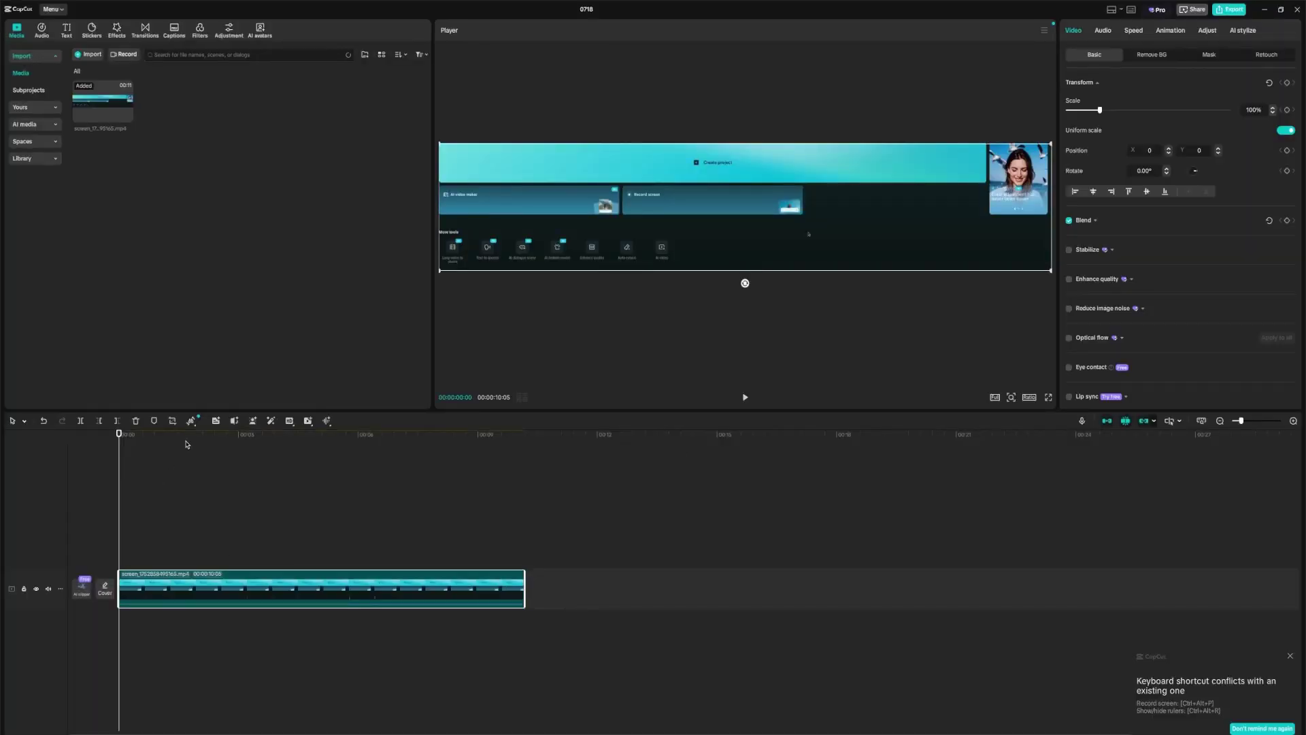
click(231, 449)
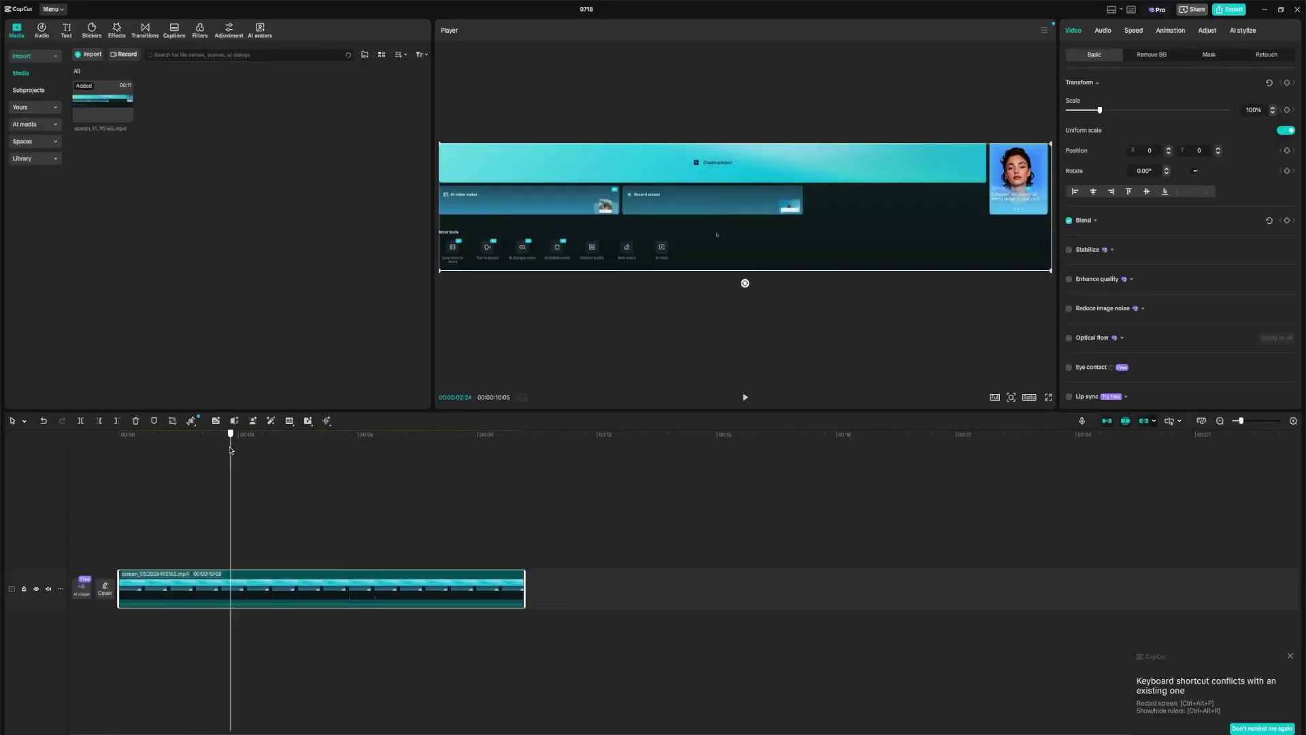
click(129, 449)
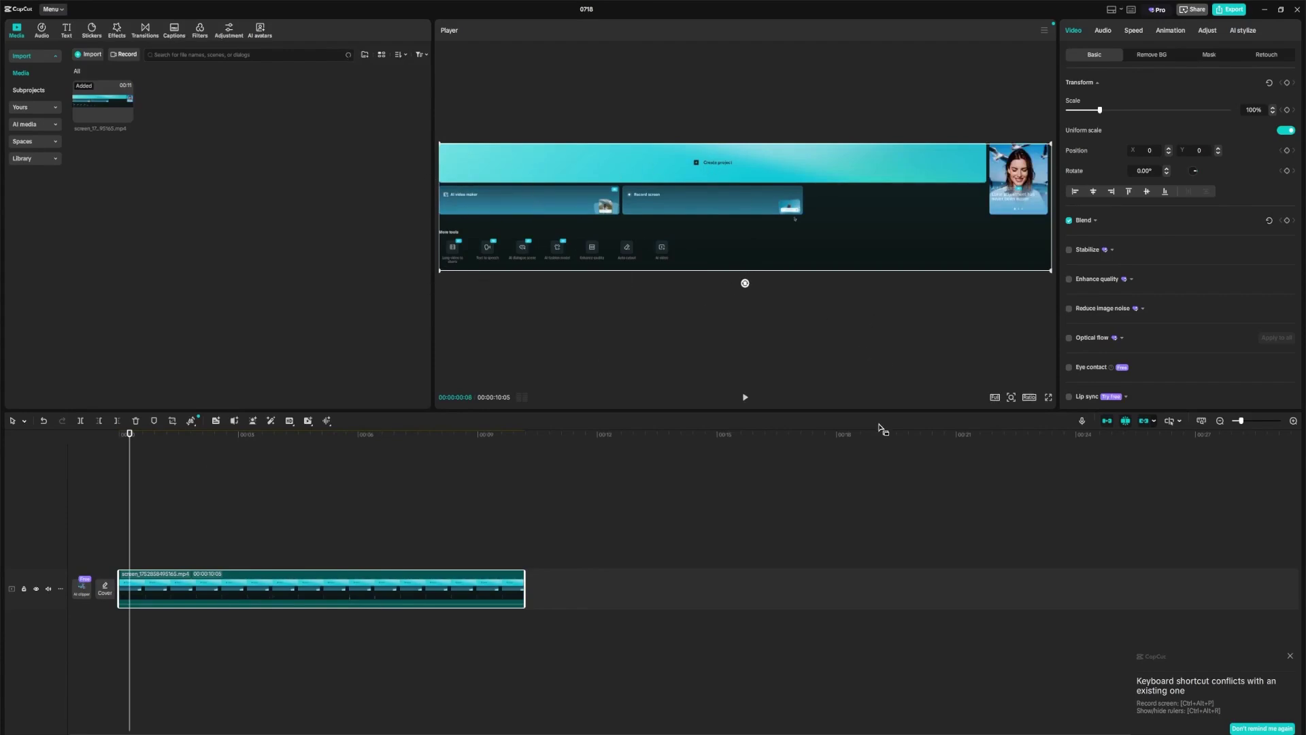
drag(336, 470, 401, 470)
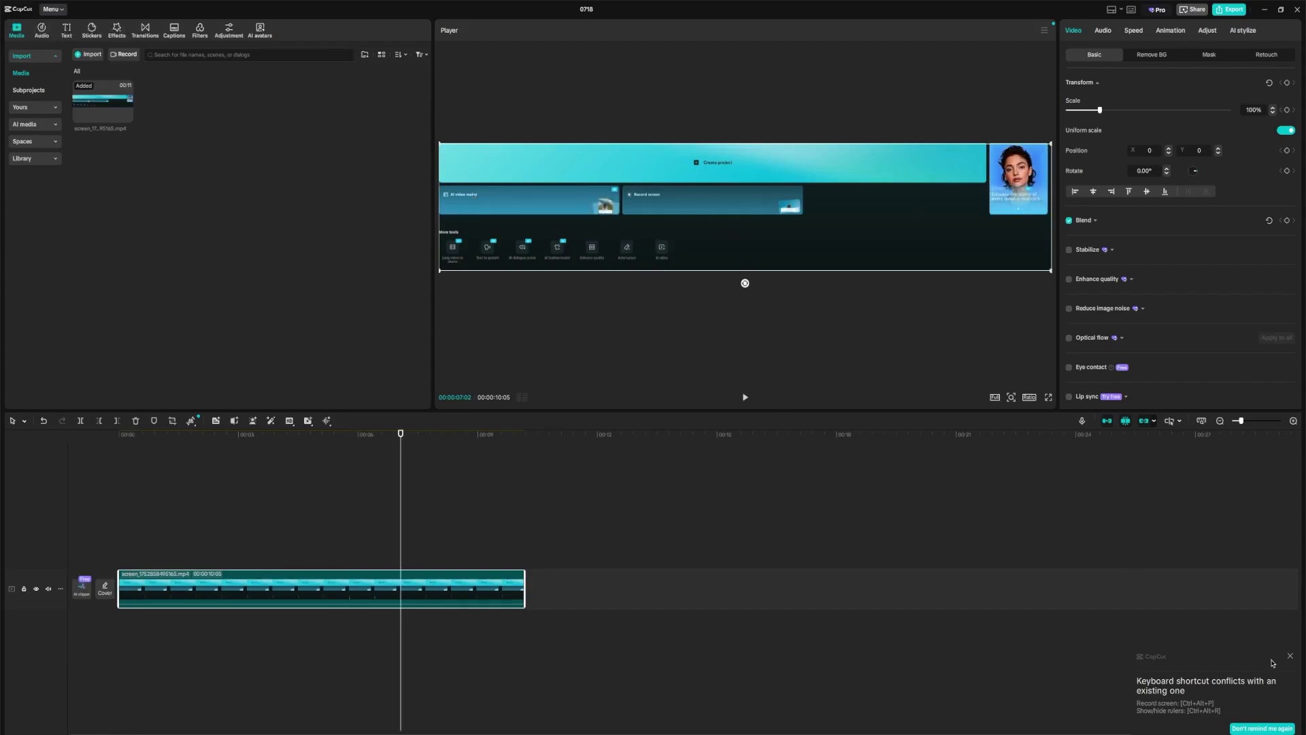
click(1289, 656)
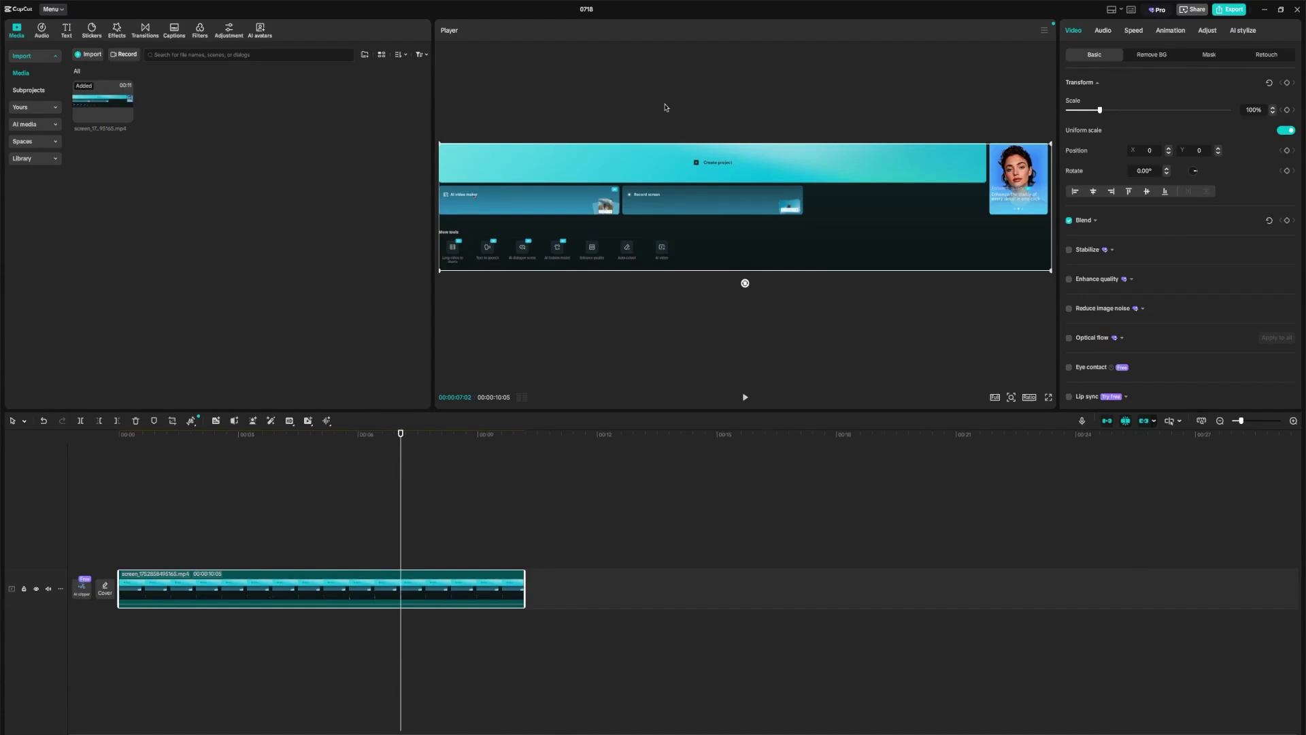